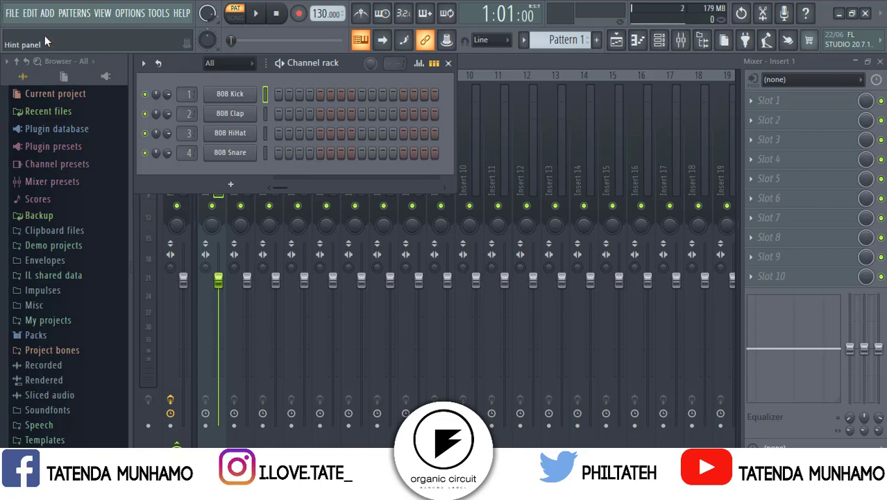
- Create a new project from the Empty template in the Minimal category
click(11, 13)
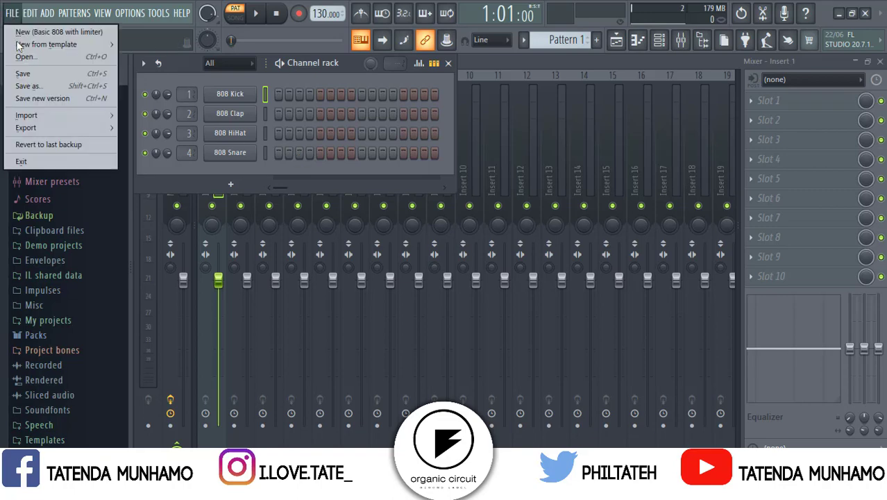
mouse_move(34, 46)
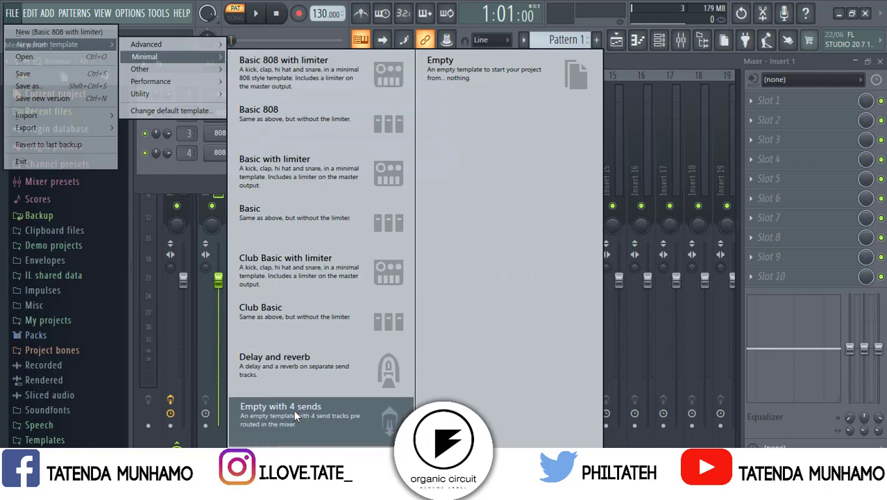
click(516, 79)
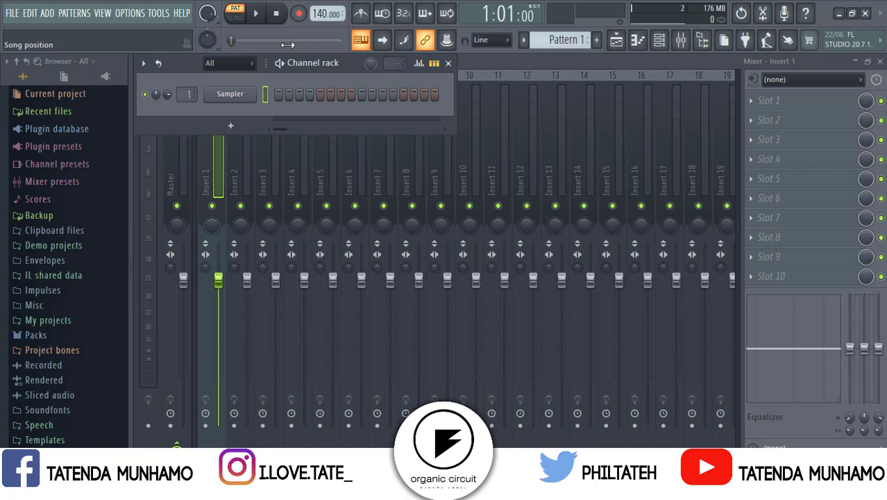
- Set playback to song mode, and display the playlist with the channel rack in front of it
click(239, 21)
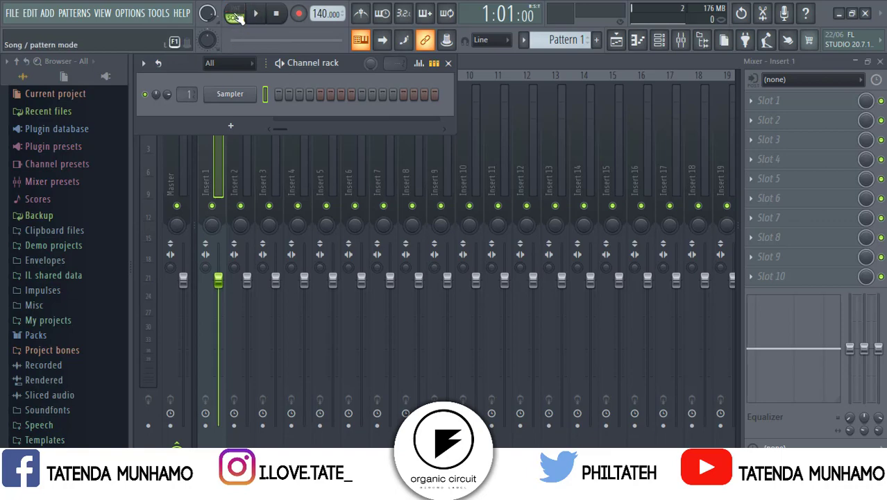
click(236, 12)
click(237, 12)
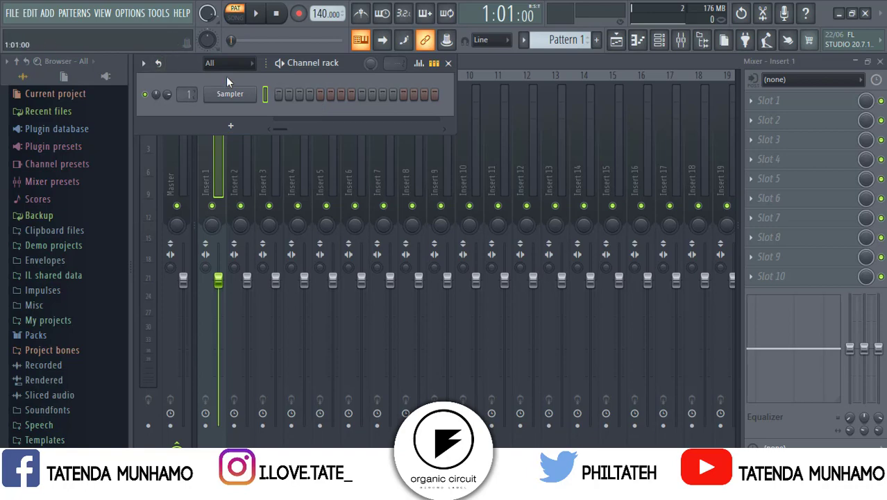
click(235, 20)
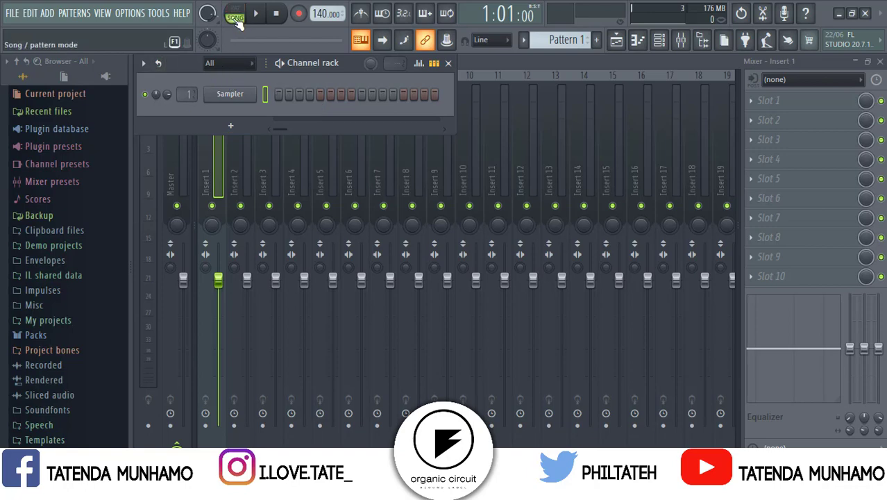
click(617, 41)
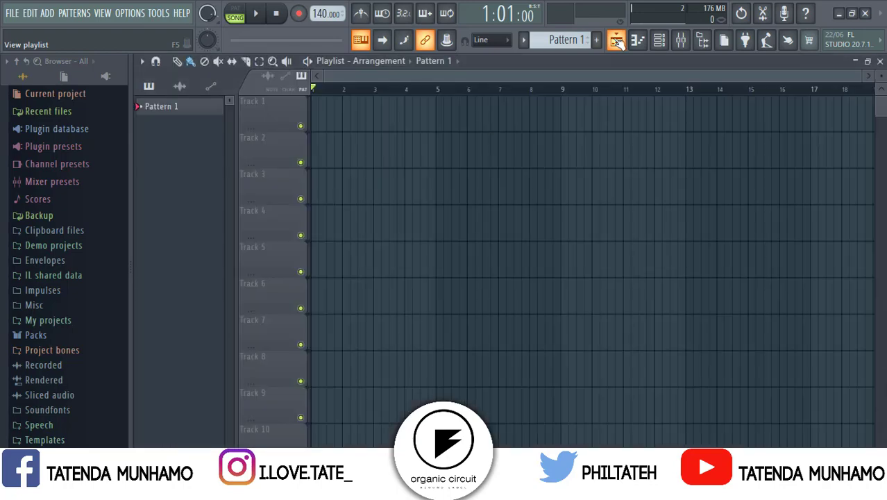
click(660, 39)
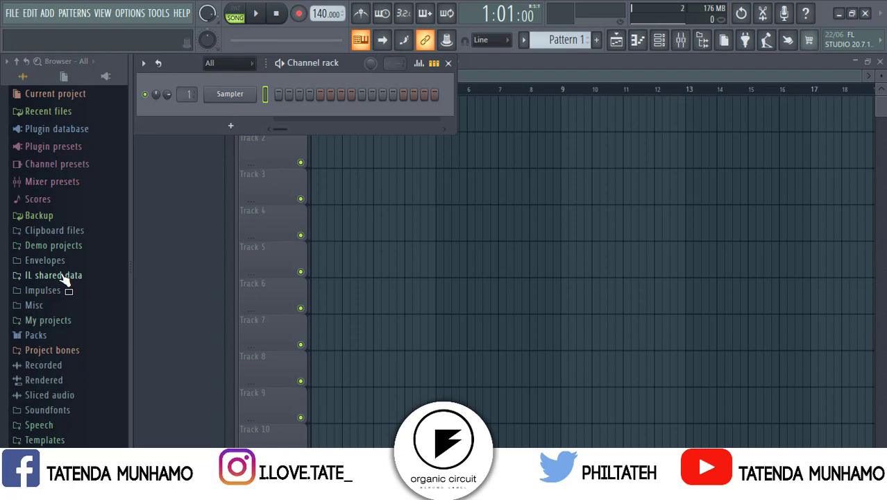
- Expand the browser's Packs folder down to the Vintage samples under Legacy > Drums
click(34, 335)
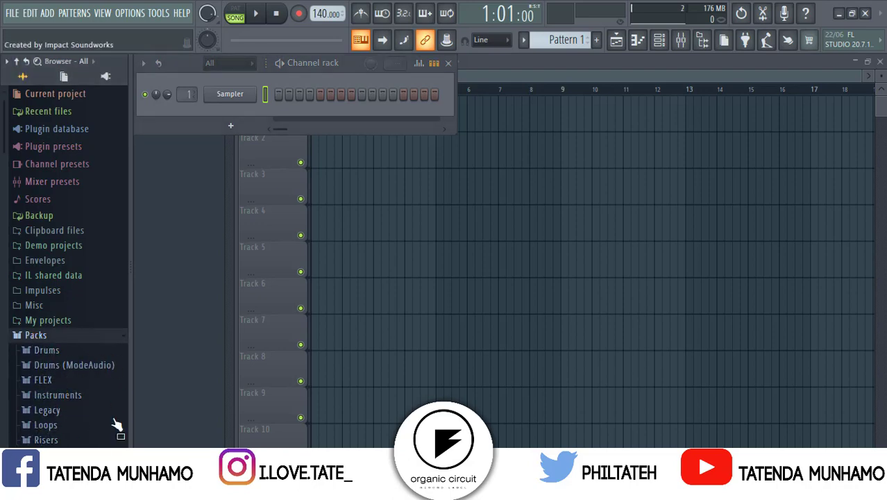
click(46, 413)
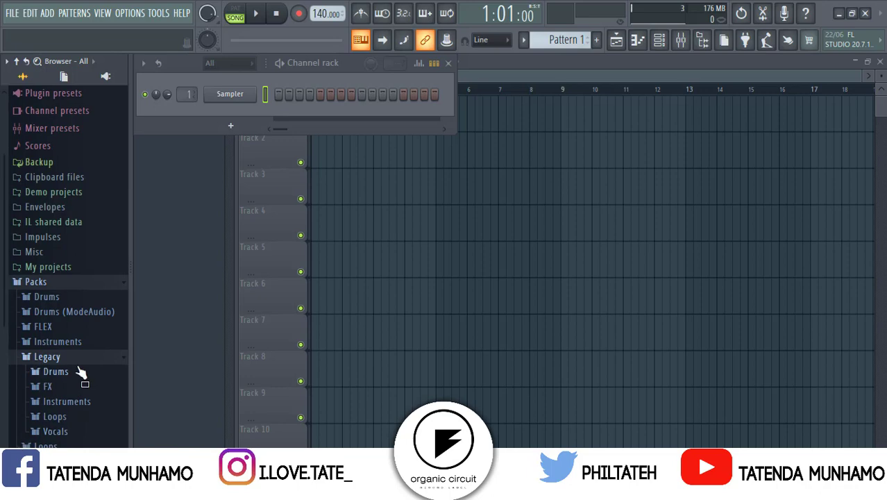
click(59, 374)
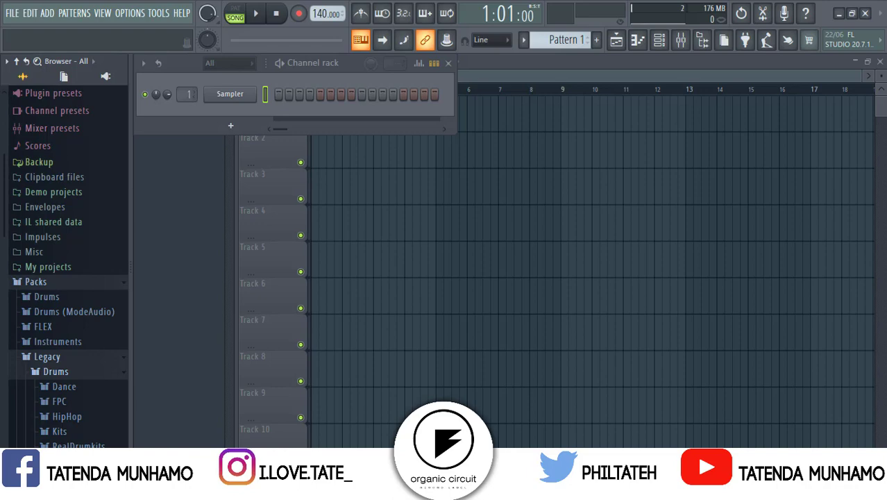
click(60, 461)
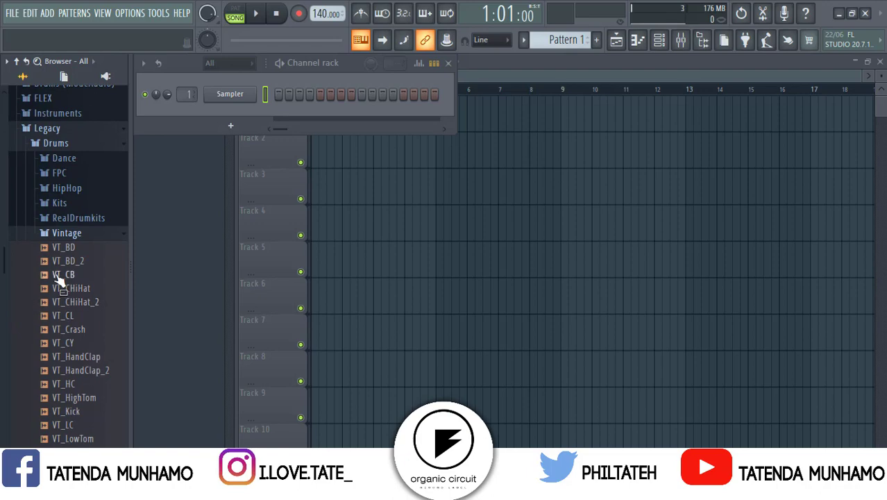
- Preview individual Vintage drum samples, including VT_BD, VT_CHiHat, VT_CL, VT_HandClap and VT_HC
click(66, 250)
drag(64, 289, 70, 296)
click(68, 316)
click(67, 356)
click(62, 388)
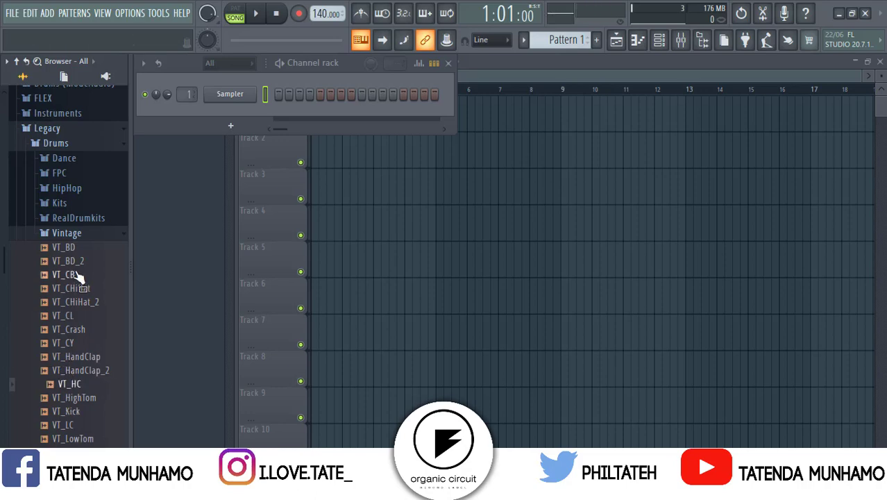
- Audition the Vintage samples in order from VT_BD through VT_MC
click(77, 249)
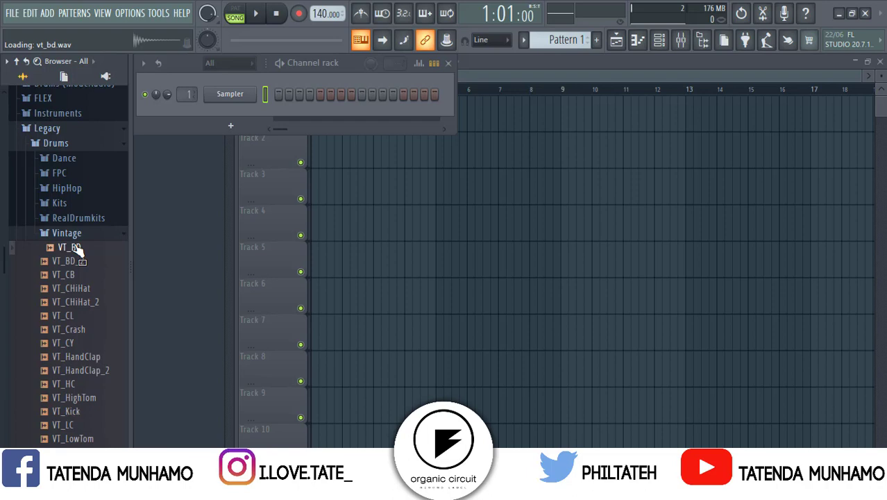
key(Down)
key(Down)
key(Down)
key(Down)
key(Down)
key(Down)
key(Down)
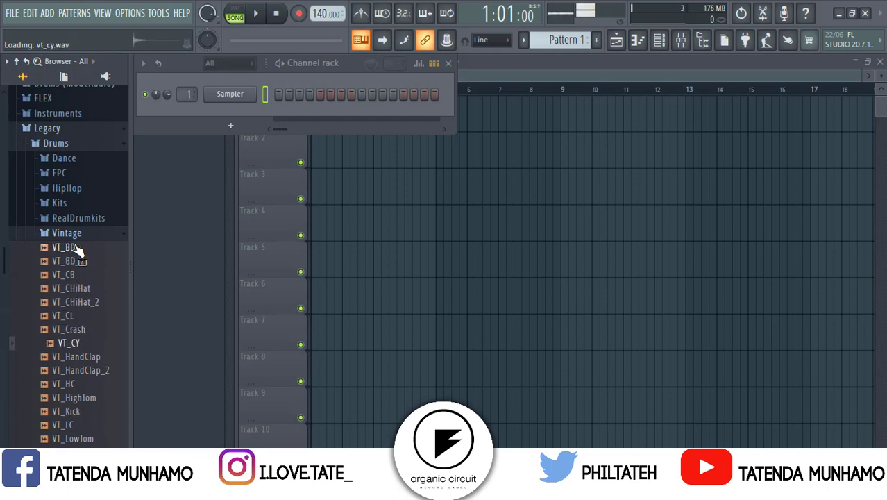
key(Down)
key(Down)
key(Down)
key(Down)
key(Down)
key(Down)
key(Down)
key(Down)
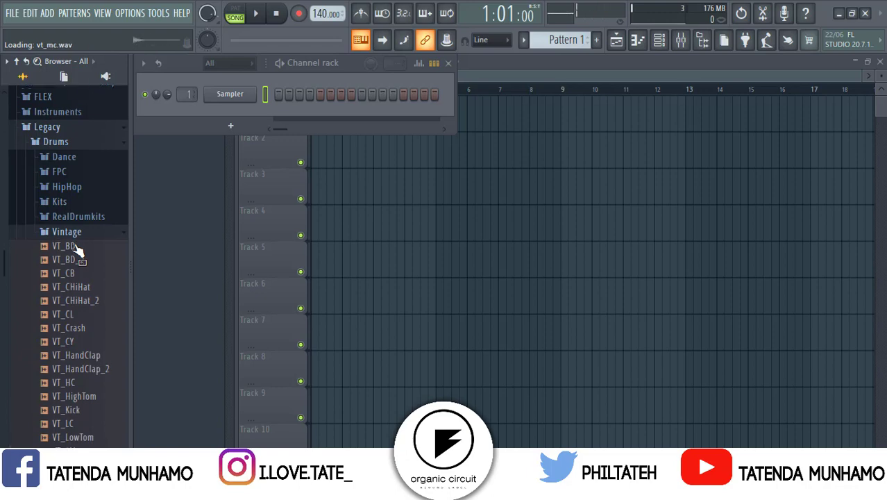
scroll(78, 251, down, 4)
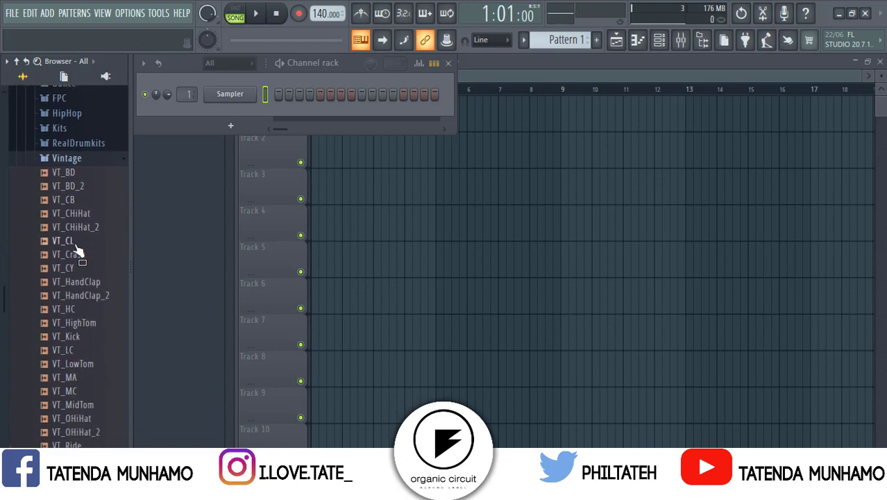
- Audition the snare samples around VT_SD_2 and the closed hi-hats VT_CHiHat and VT_CHiHat_2
click(77, 248)
scroll(77, 249, down, 4)
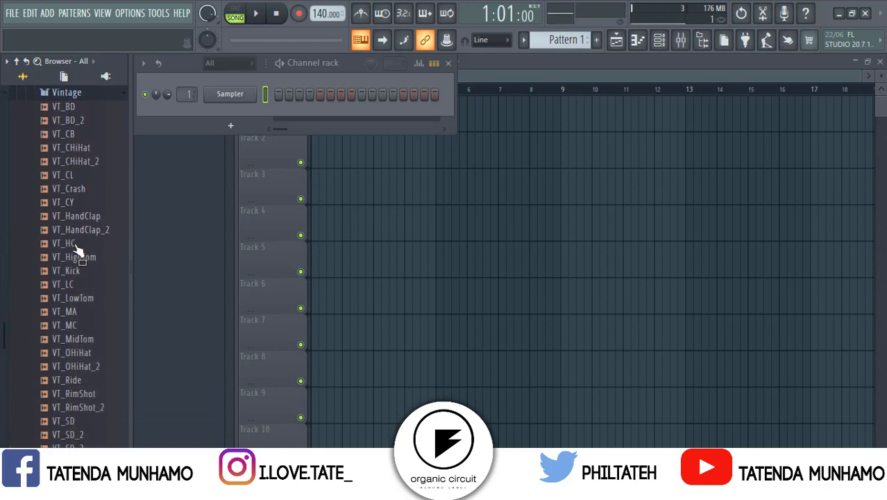
key(Up)
key(Up)
key(Up)
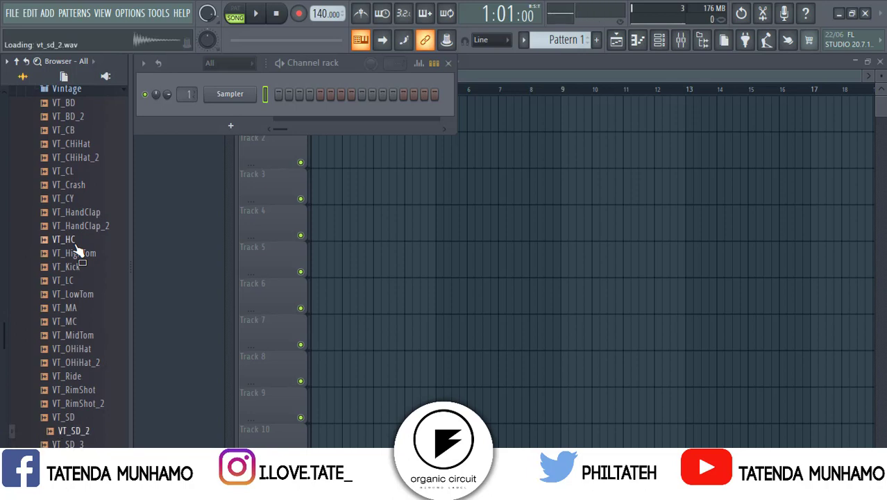
key(Down)
key(Down)
key(Down)
key(Down)
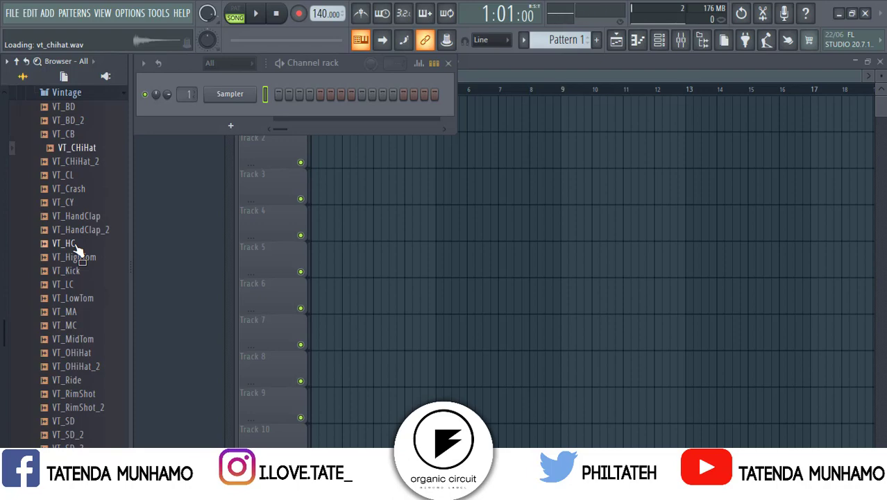
key(Down)
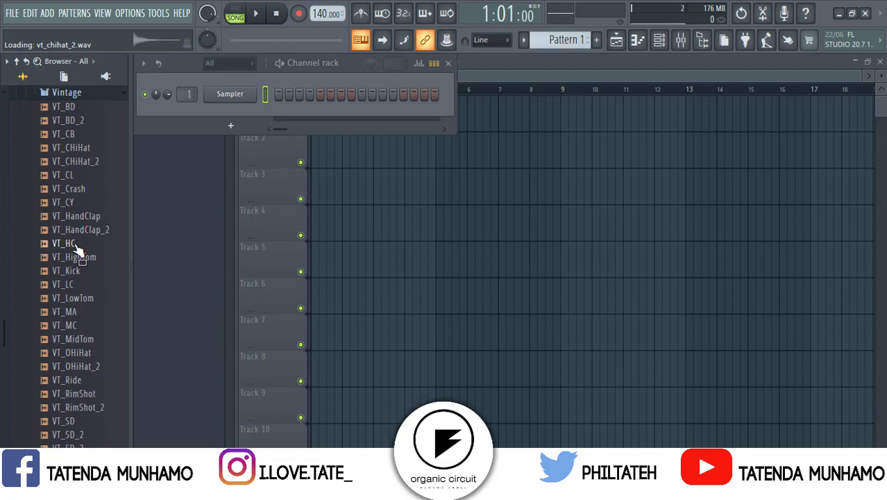
- Audition the Vintage samples from VT_BD through VT_HighTom, replaying the ones between VT_Crash and VT_CHiHat_2
key(Home)
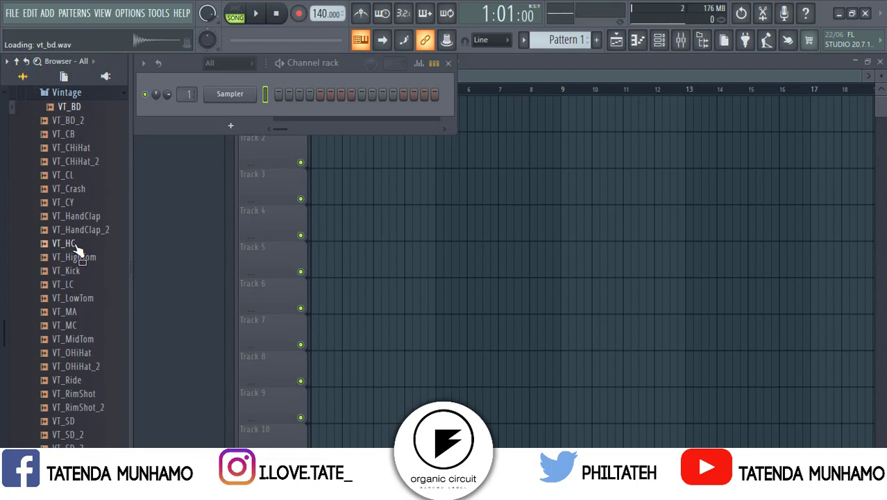
key(Down)
key(Down)
key(Down)
key(Down)
key(Down)
key(Down)
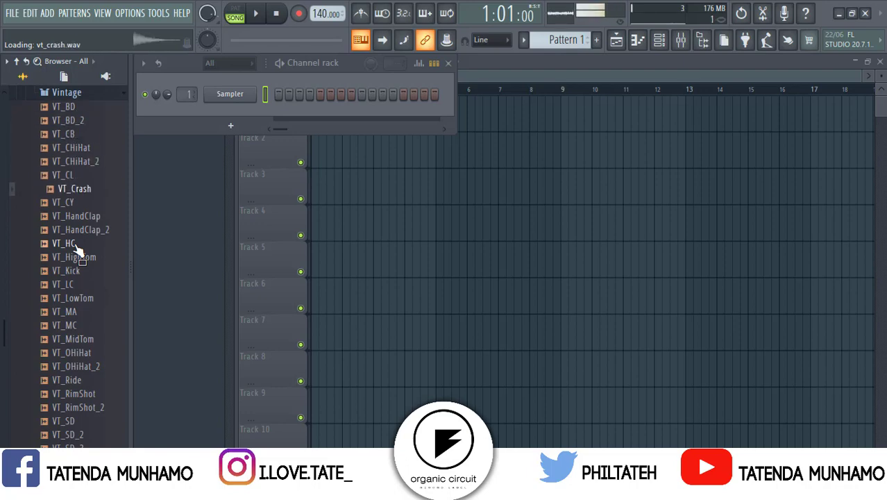
key(Up)
key(Up)
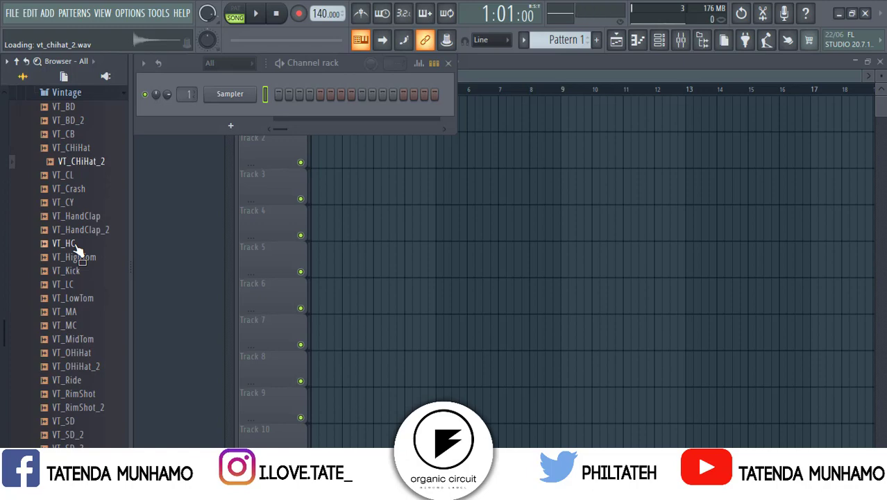
key(Down)
key(Down)
key(Down)
key(Down)
key(Down)
key(Down)
key(Down)
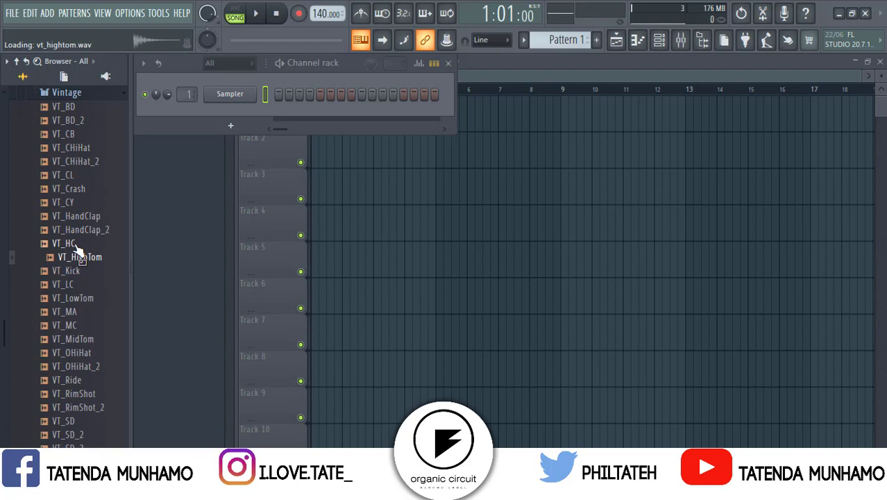
- Audition the Vintage samples in reverse order from VT_HighTom back to VT_BD
key(Up)
key(Up)
key(Up)
key(Up)
key(Up)
key(Up)
key(Up)
key(Up)
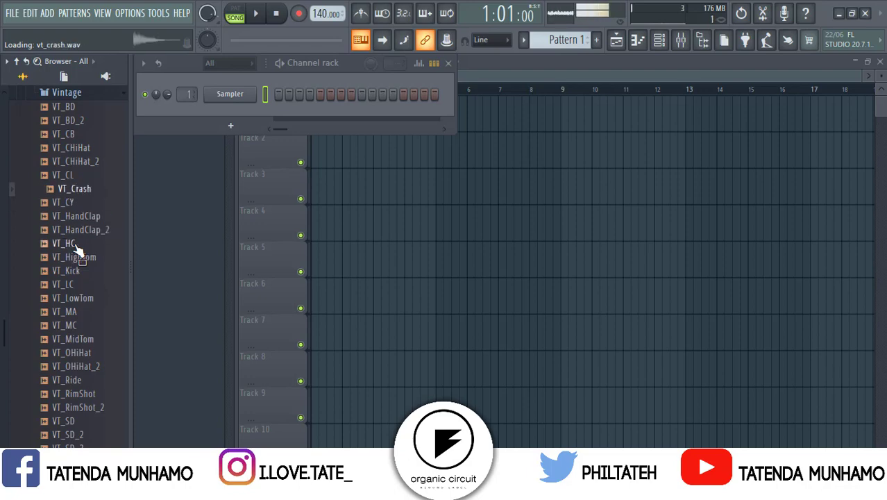
key(Up)
key(Up)
key(Up)
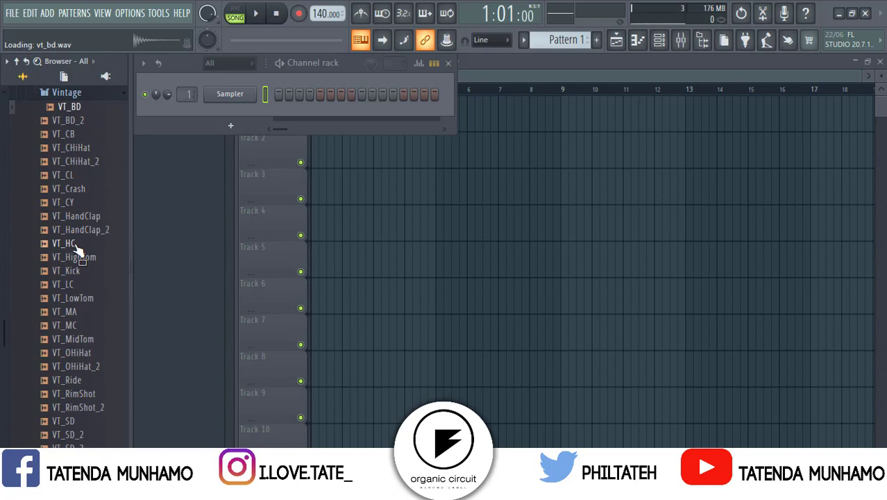
- Audition the Vintage samples from VT_BD through VT_LowTom to find a kick sound
key(Down)
key(Down)
key(Down)
key(Down)
key(Down)
key(Down)
key(Down)
key(Down)
key(Down)
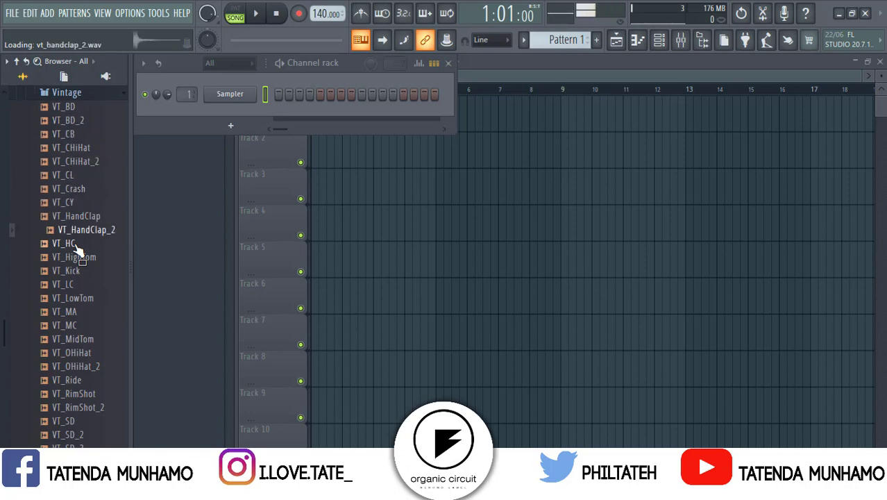
key(Down)
key(Down)
key(Down)
key(Down)
key(Down)
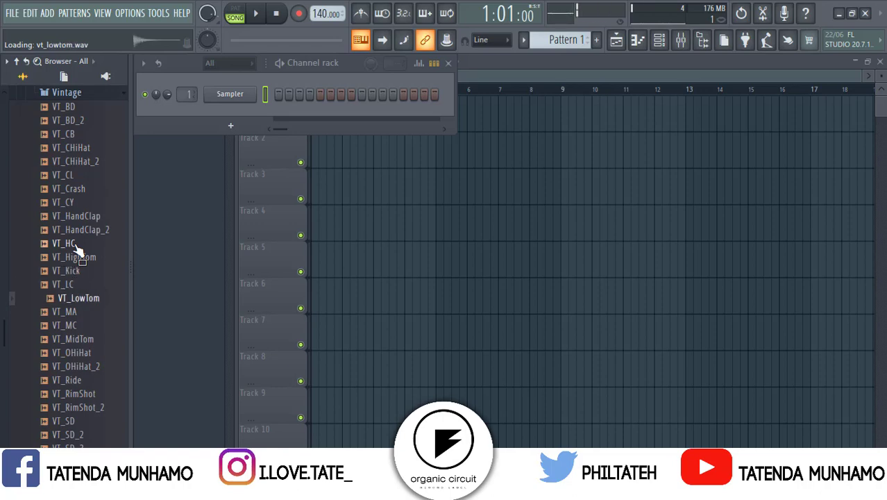
- Load the VT_Kick sample onto the Sampler channel in the channel rack
key(Up)
key(Up)
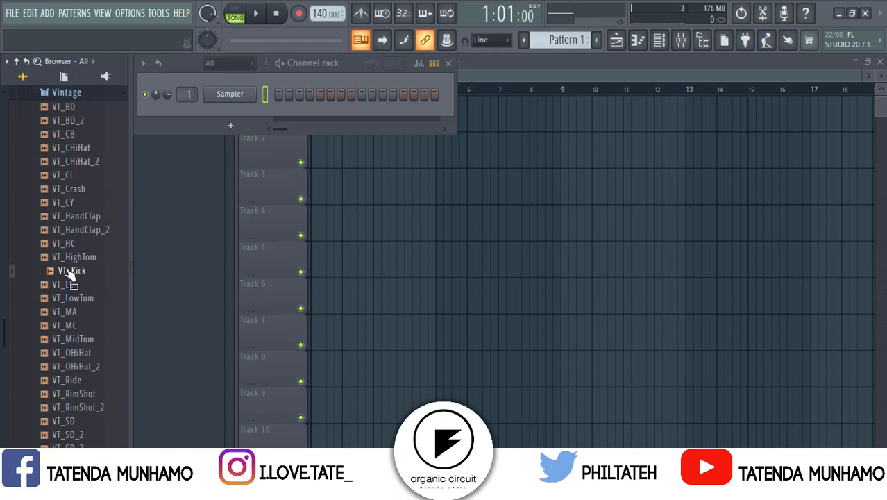
click(70, 272)
drag(68, 271, 230, 95)
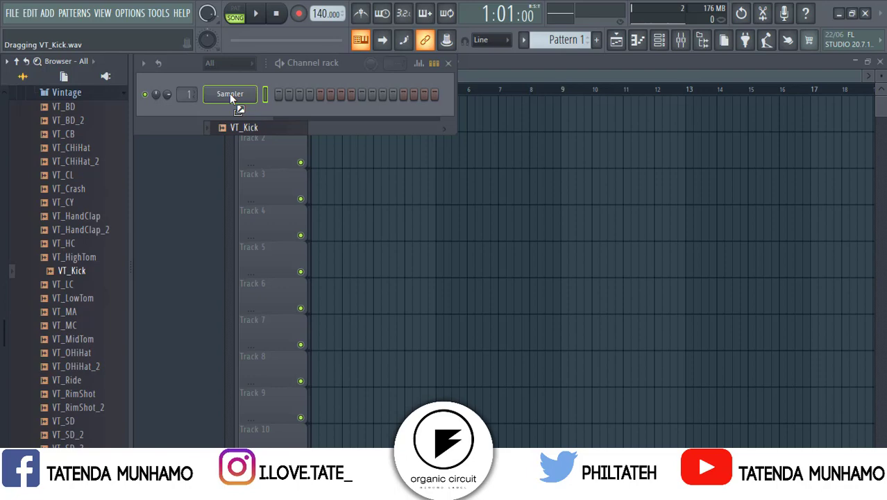
drag(229, 94, 230, 93)
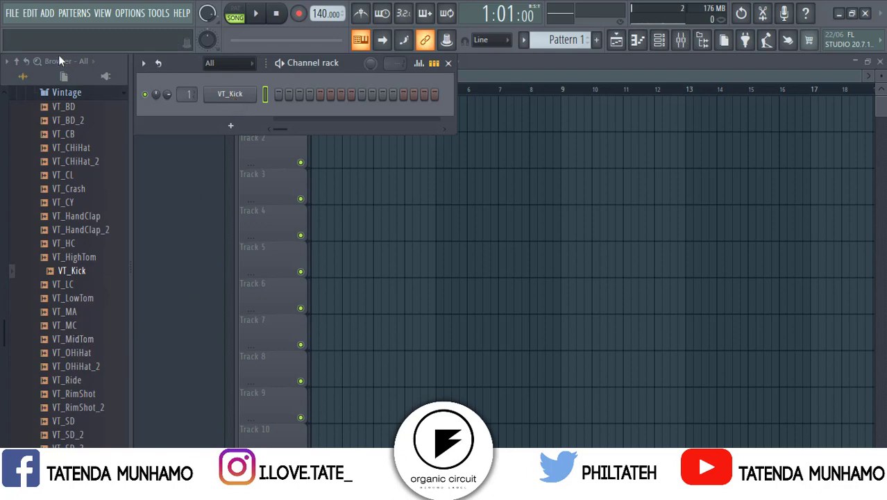
- Preview the VT_BD, VT_HandClap and VT_HandClap_2 samples
click(65, 108)
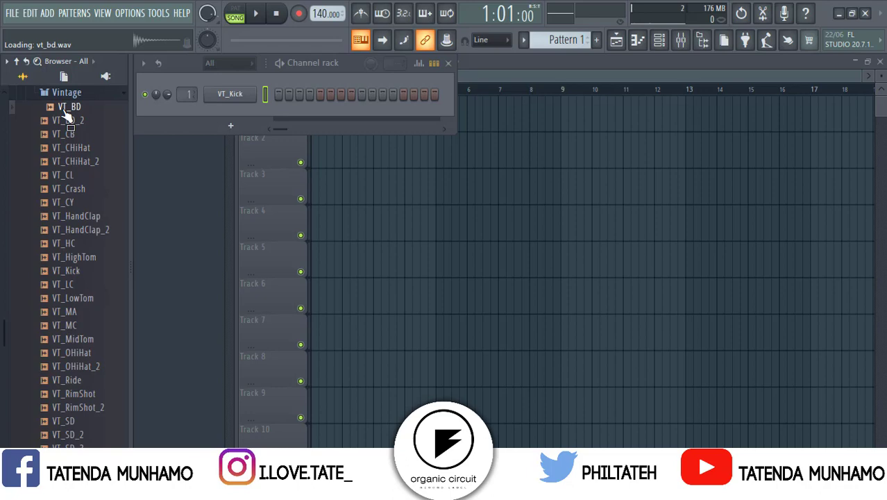
click(72, 219)
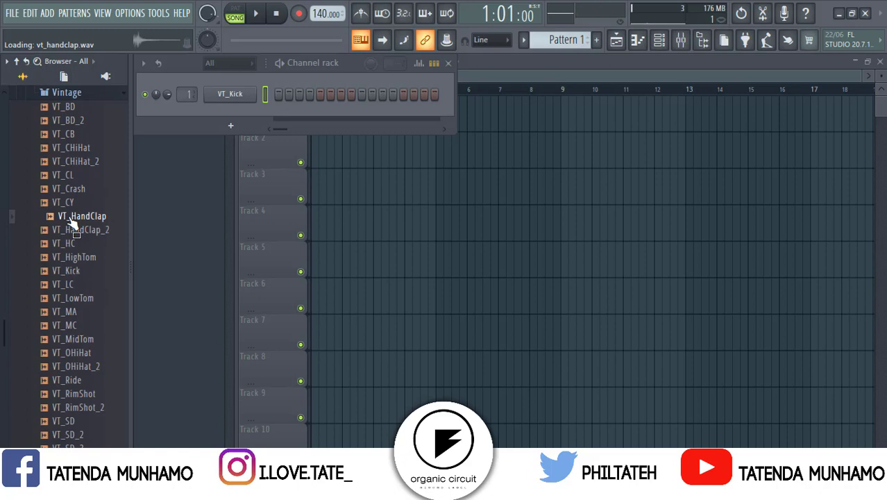
click(68, 234)
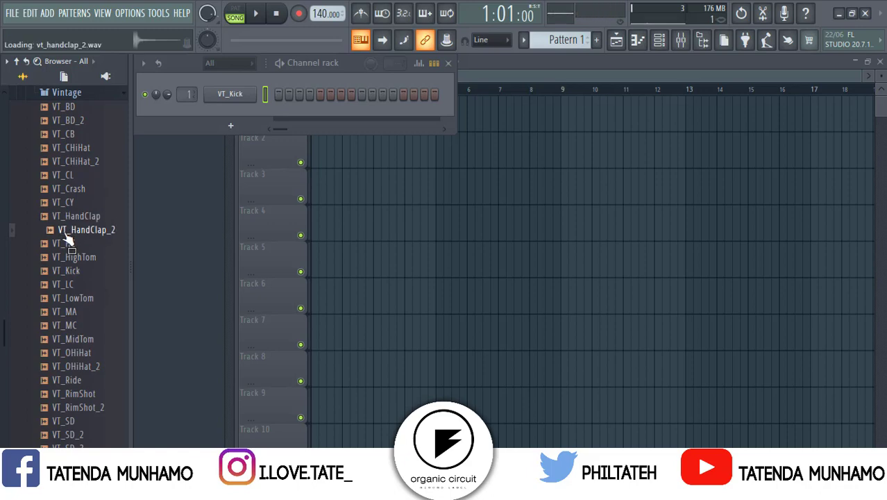
- Preview the VT_SD snare sample and its numbered variants
click(69, 422)
click(74, 436)
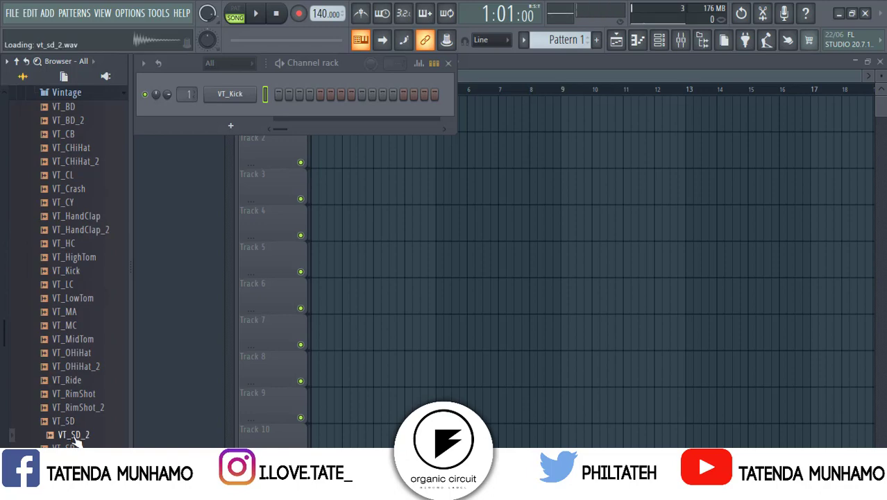
click(76, 447)
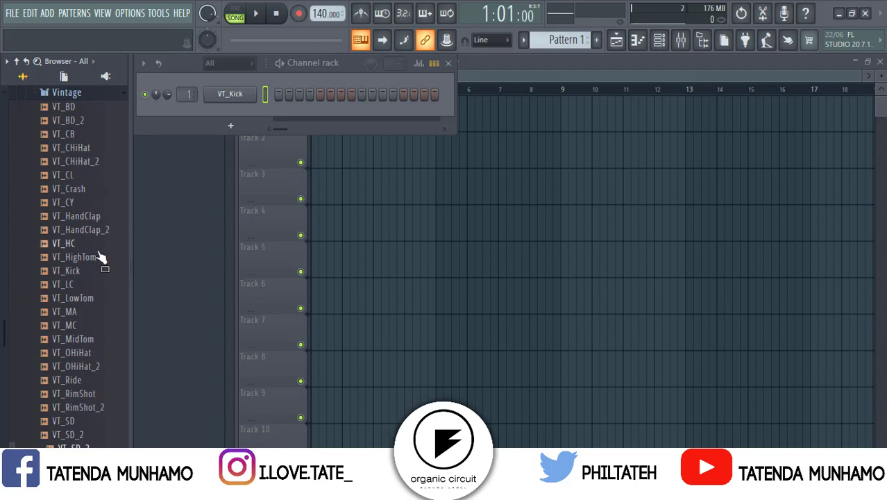
- Audition the Vintage samples in order from VT_BD through VT_HandClap_2 to find a clap sound
click(55, 108)
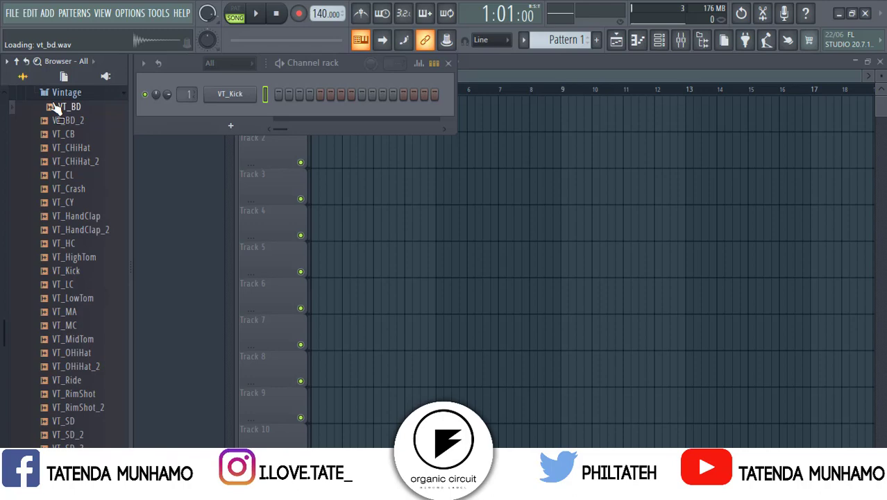
key(Down)
key(Down)
key(Down)
key(Down)
key(Down)
key(Down)
key(Down)
key(Down)
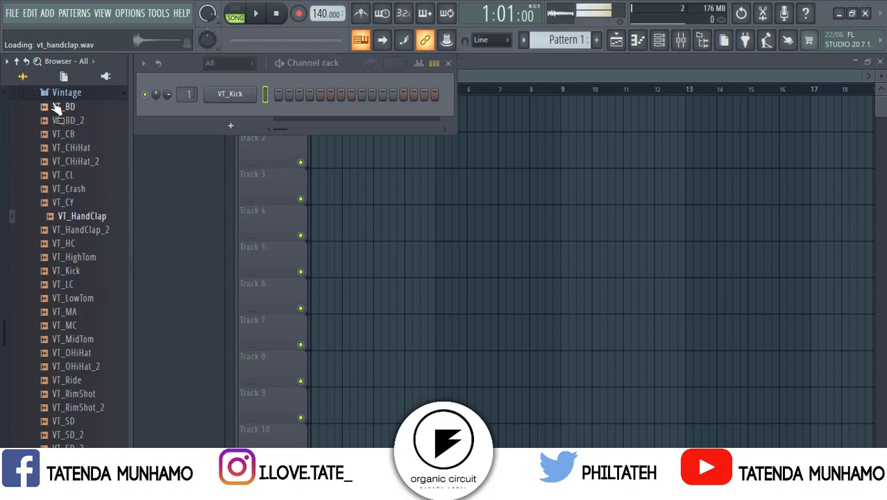
key(Down)
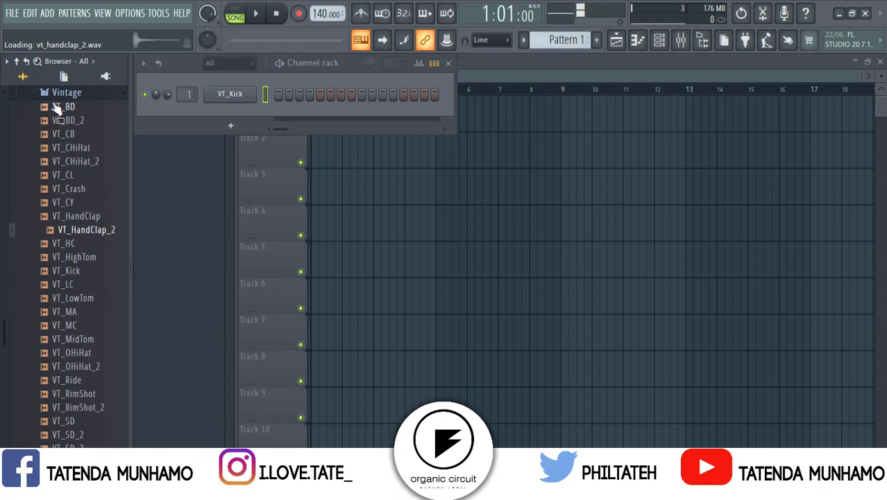
- Add the VT_HandClap sample as a new channel below VT_Kick in the channel rack
key(Up)
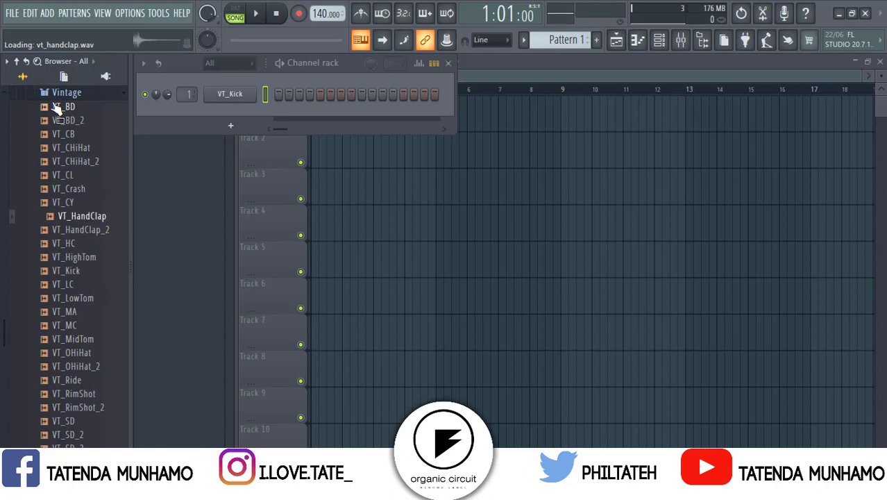
click(79, 219)
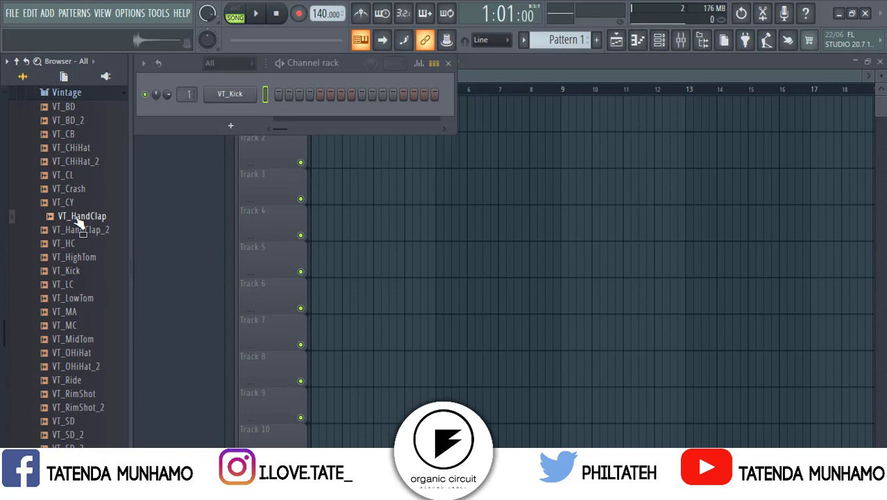
drag(76, 218, 230, 109)
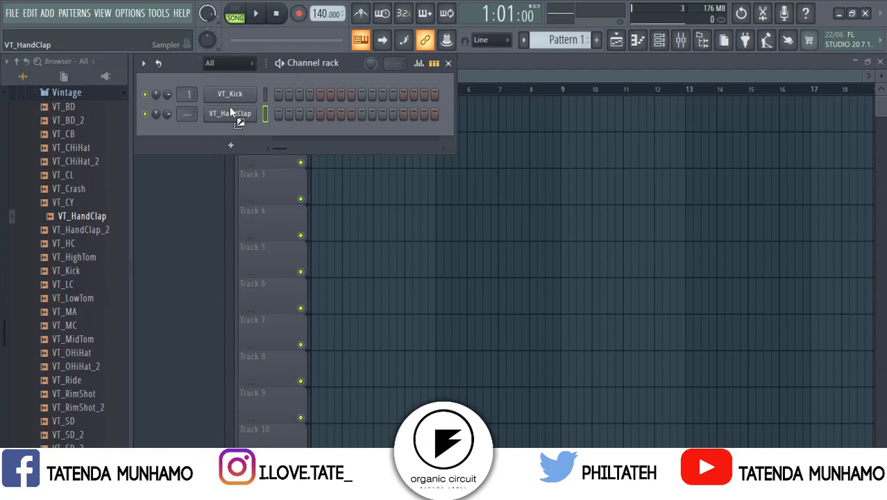
- Audition the Vintage samples in order from VT_BD through VT_SD to find a snare sound
click(69, 109)
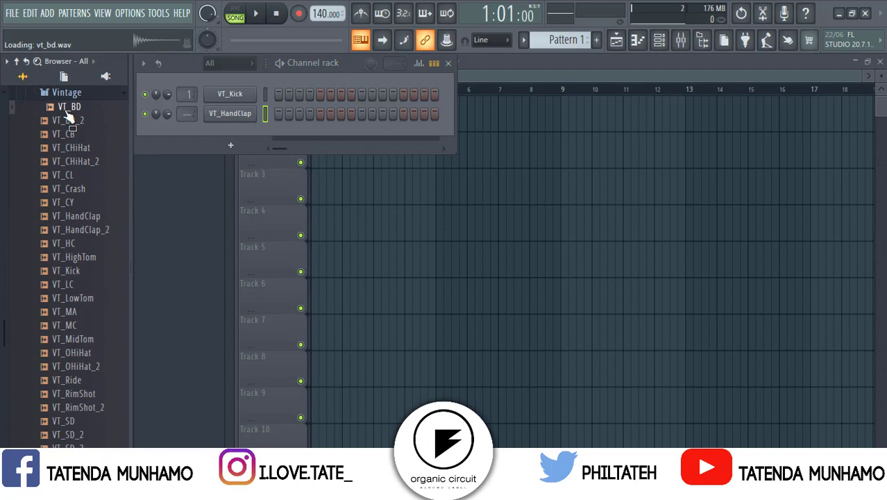
key(Down)
key(Down)
key(Down)
key(Down)
key(Down)
key(Down)
key(Down)
key(Down)
key(Down)
key(Down)
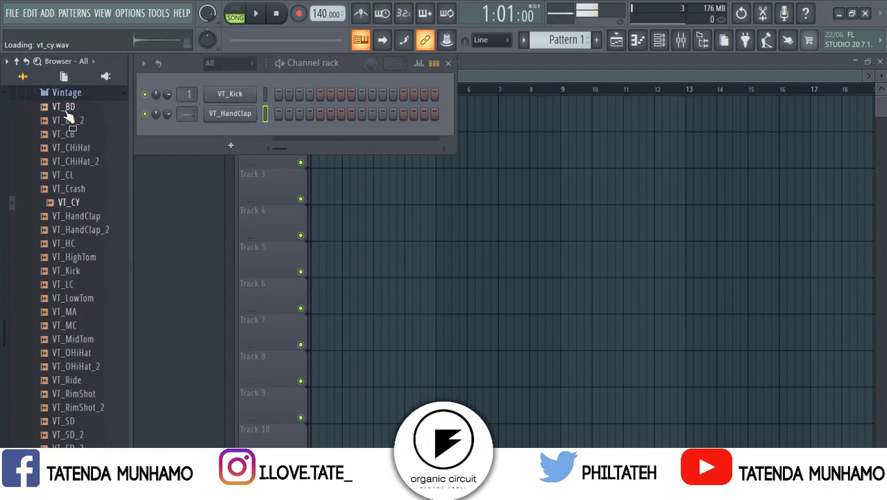
key(Down)
key(Down)
key(Down)
key(Down)
key(Down)
key(Down)
key(Down)
key(Down)
key(Down)
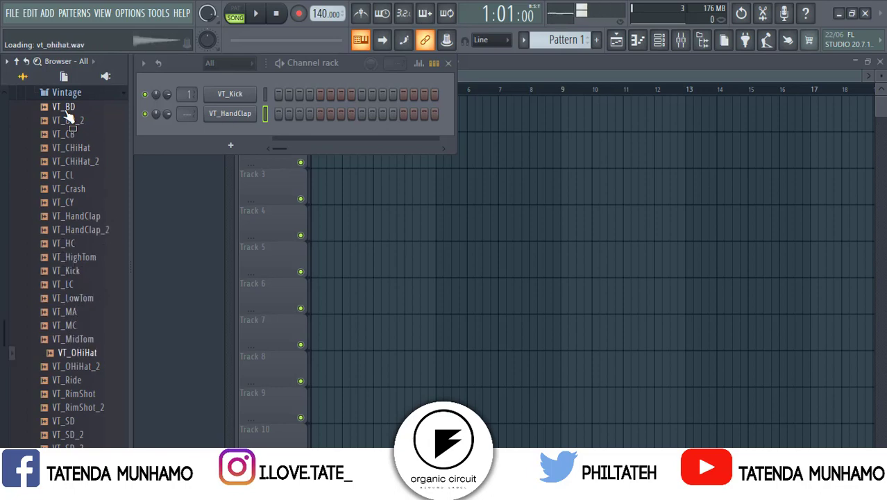
key(Down)
key(Down)
key(Down)
key(Down)
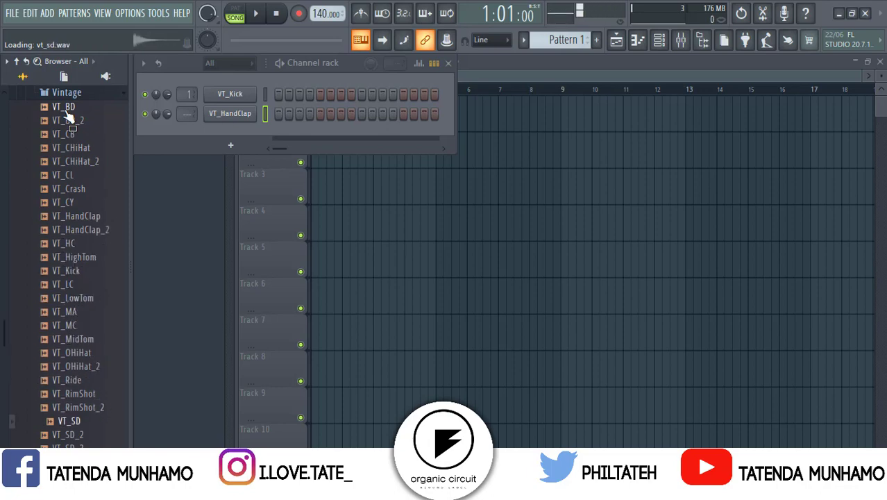
- Compare VT_SD with VT_SD_2, and add VT_SD as a new channel below VT_HandClap in the channel rack
key(Down)
key(Up)
key(Down)
key(Up)
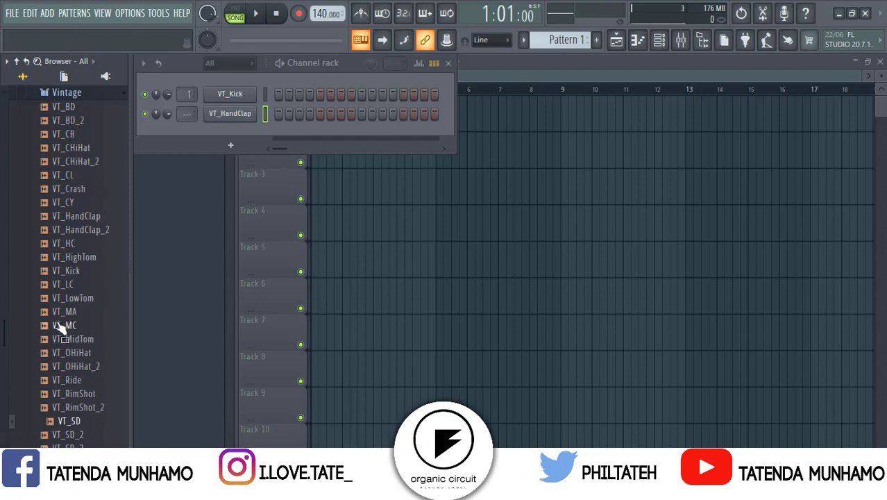
drag(61, 427, 225, 128)
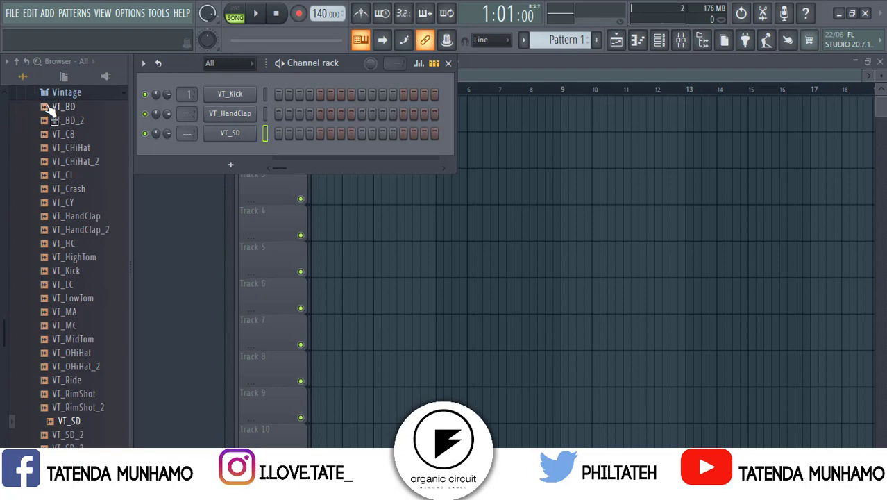
- Compare the VT_CHiHat and VT_CHiHat_2 samples, and add VT_CHiHat as a new channel below VT_SD
click(66, 153)
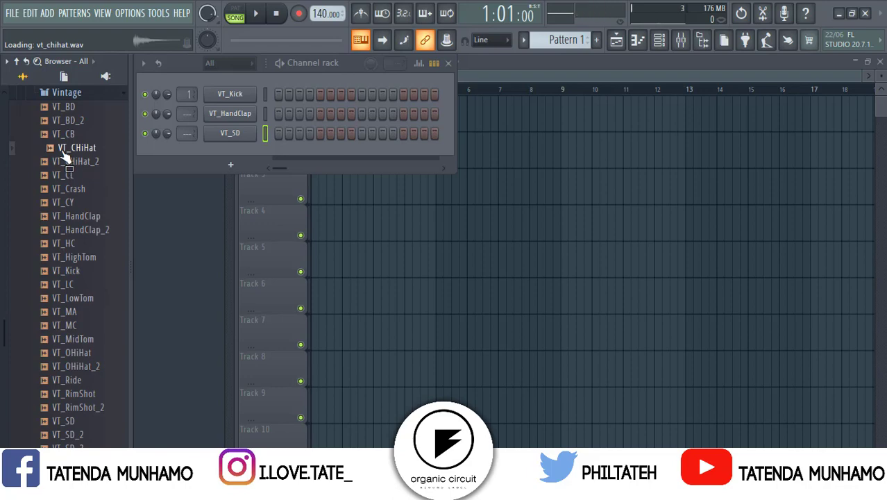
click(71, 167)
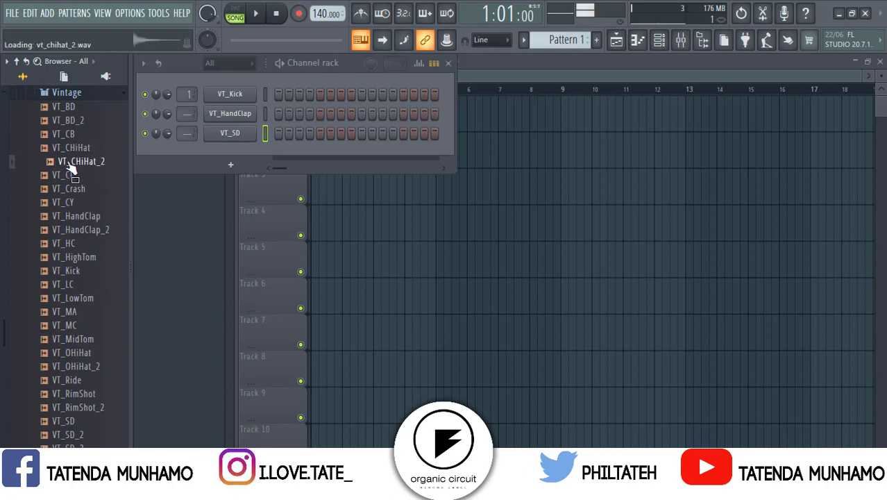
click(76, 154)
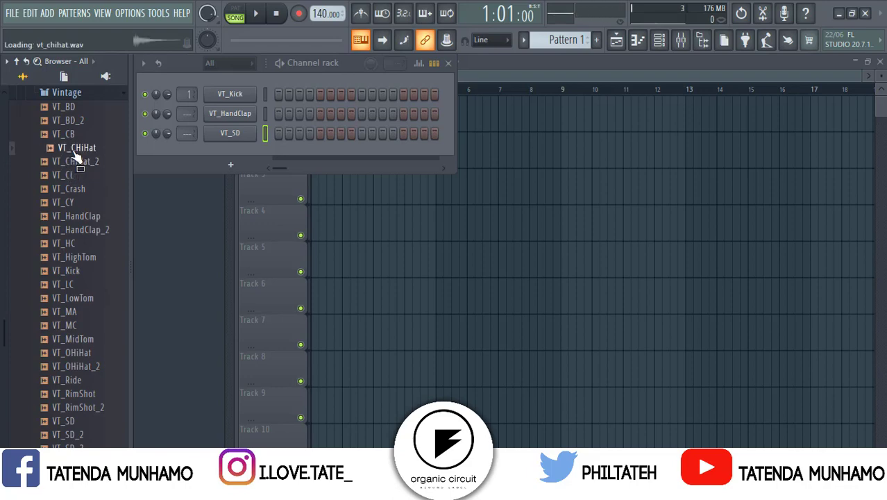
drag(77, 154, 226, 148)
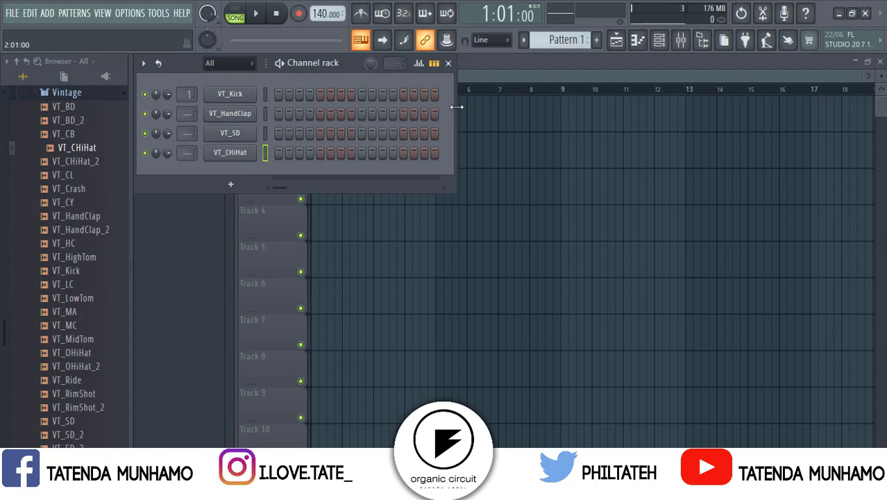
- Set the project tempo to the 80 BPM preset
mouse_move(457, 106)
mouse_down()
mouse_move(569, 119)
mouse_move(685, 115)
mouse_move(456, 112)
mouse_up()
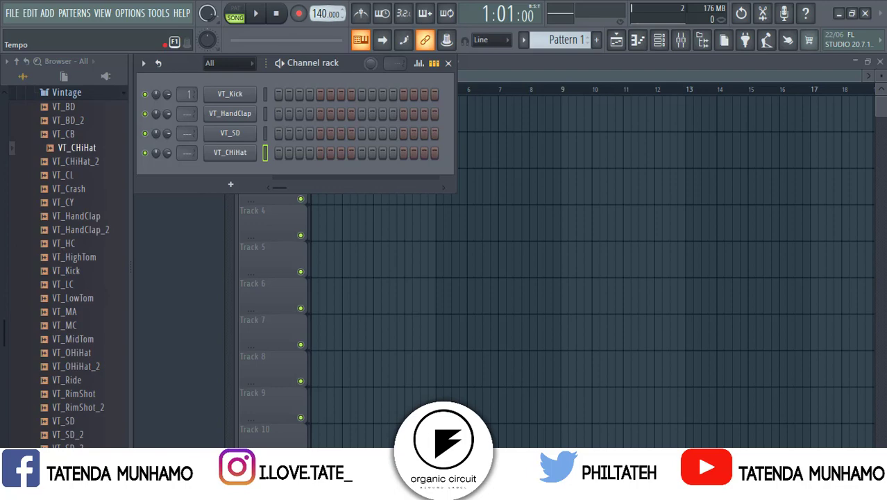
right_click(320, 15)
click(291, 35)
right_click(320, 14)
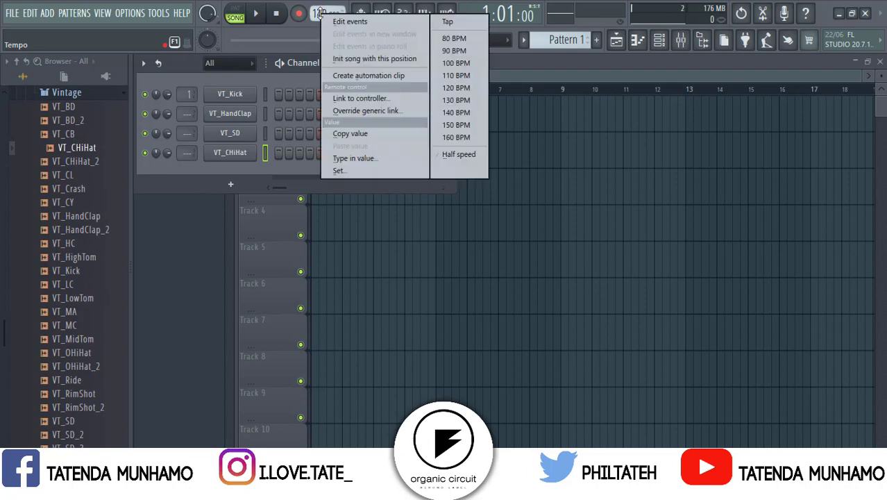
click(465, 39)
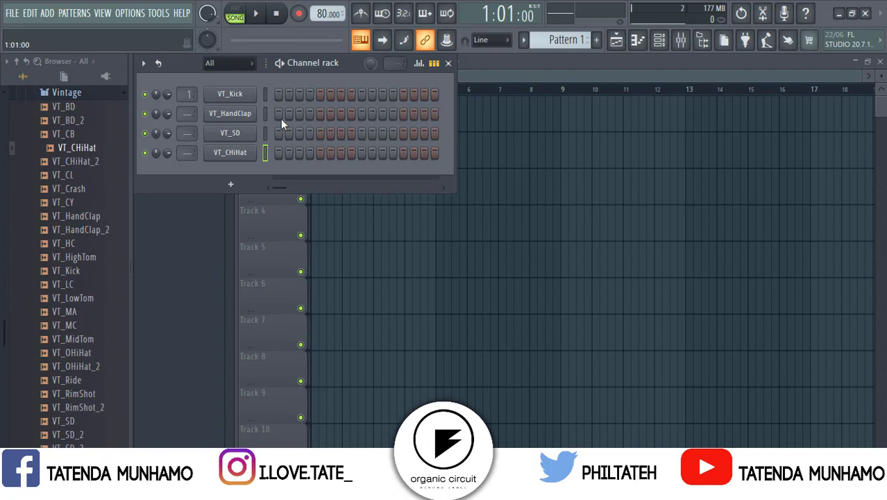
- Place VT_HandClap hits on steps 5 and 13 of Pattern 1, and play it back in pattern mode
click(319, 114)
click(259, 15)
click(234, 17)
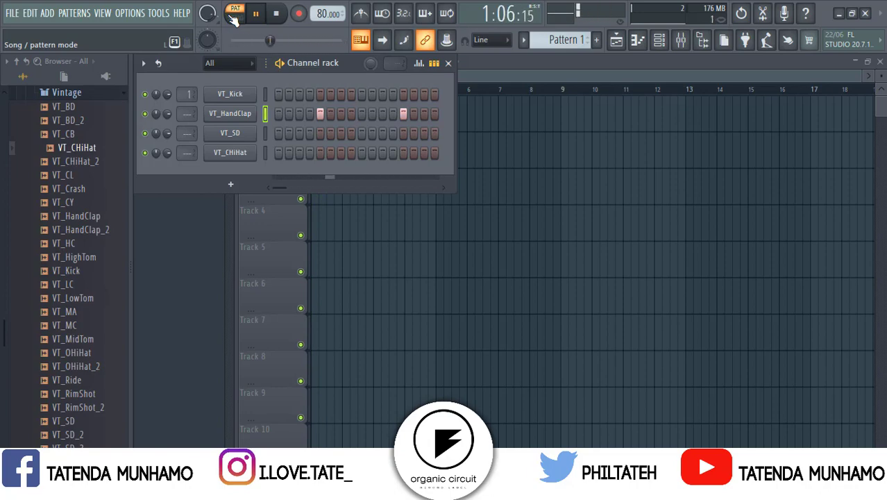
key(space)
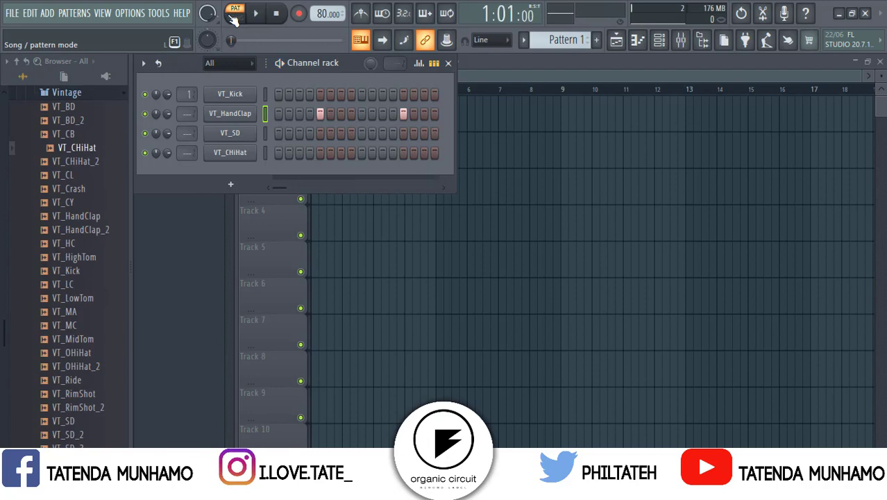